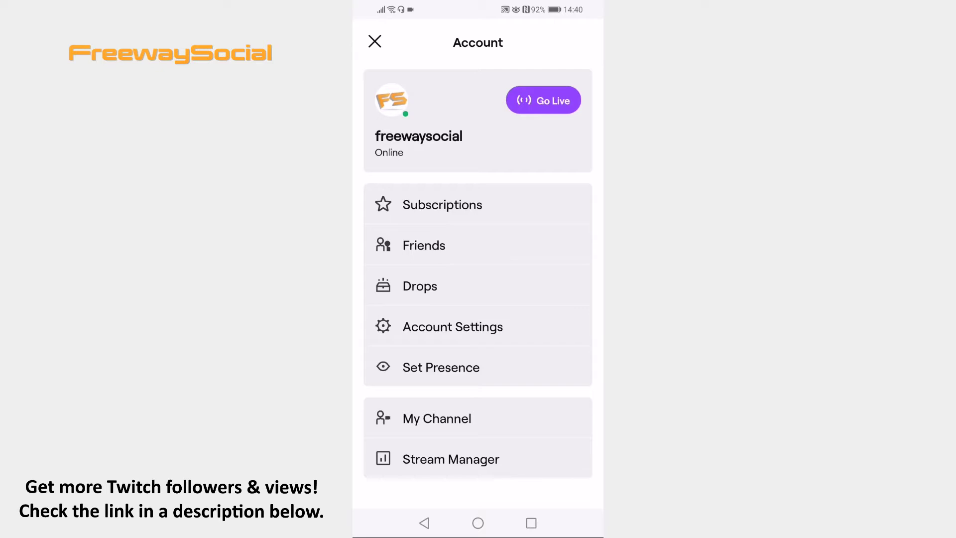
# - Close the account panel to return to the Following home feed
pyautogui.click(374, 42)
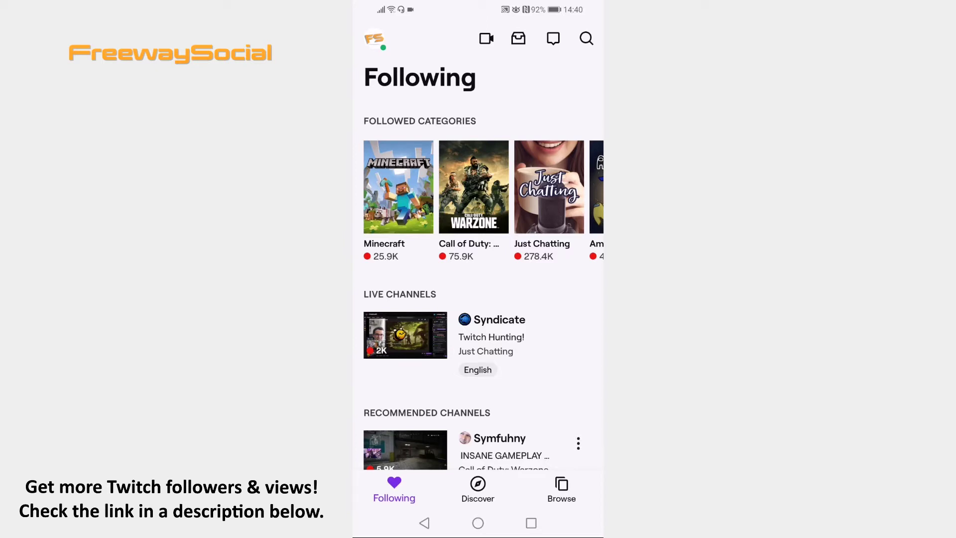
# - Go from the profile avatar to Account Settings, then to the Community Guidelines page
pyautogui.click(375, 40)
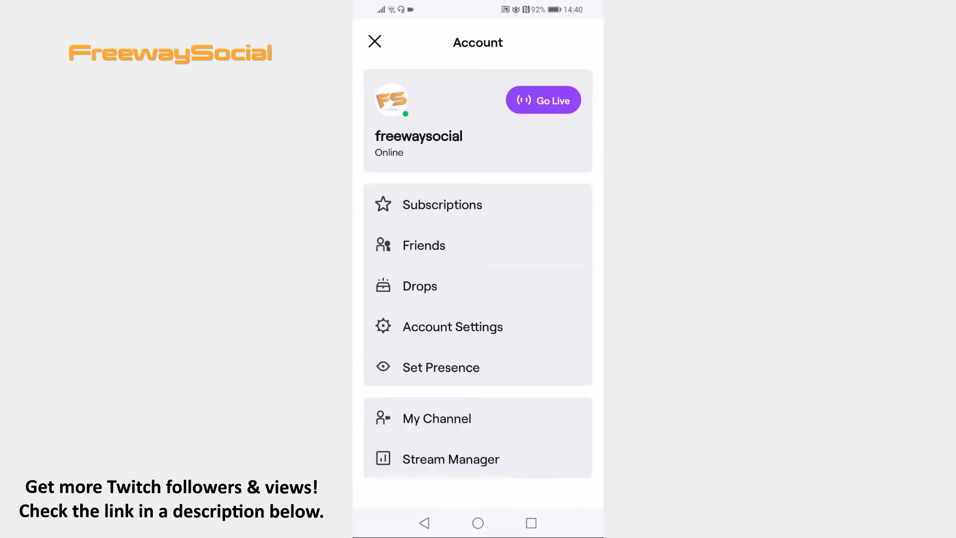
pyautogui.click(453, 327)
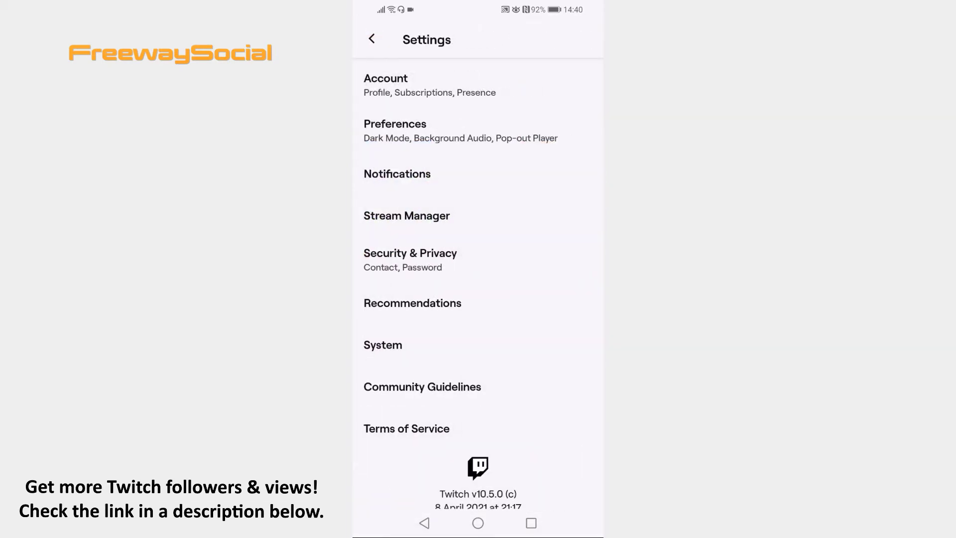
pyautogui.click(422, 386)
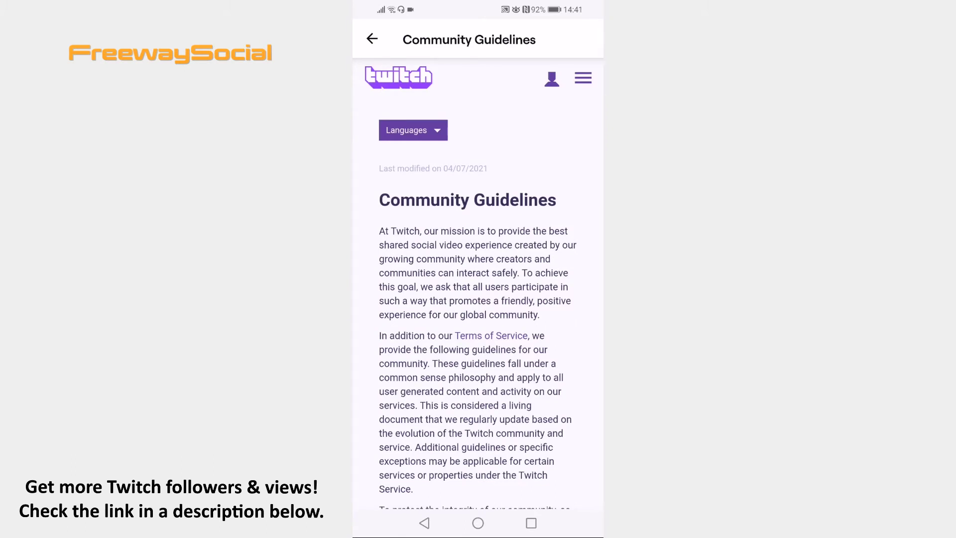
# - Load the website's Browse categories page from its menu and open the account dropdown
pyautogui.click(583, 78)
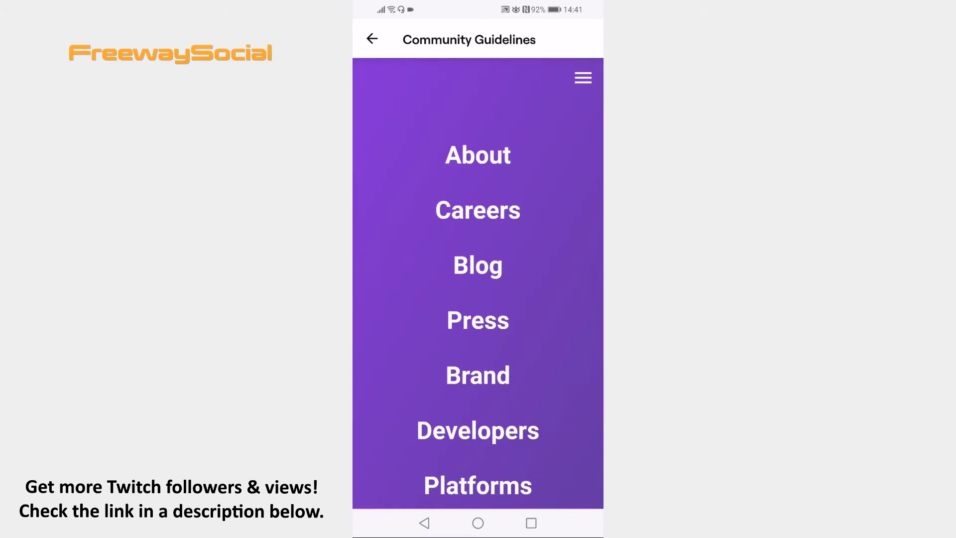
pyautogui.scroll(-5, 478, 299)
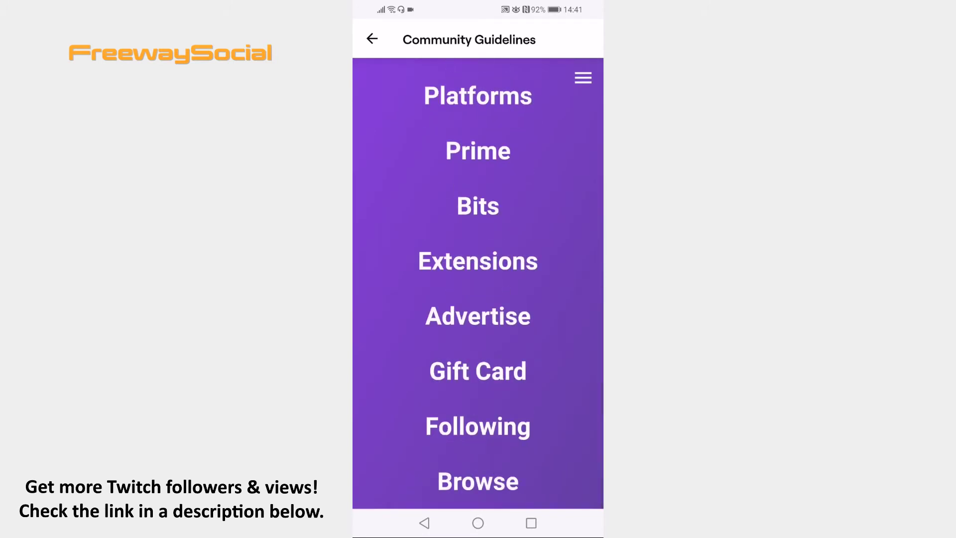
pyautogui.click(478, 478)
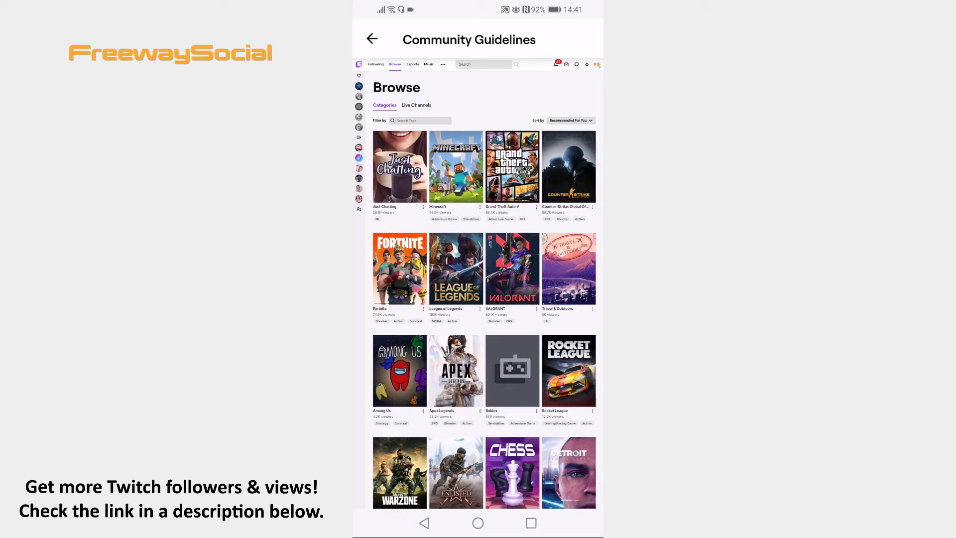
pyautogui.click(597, 64)
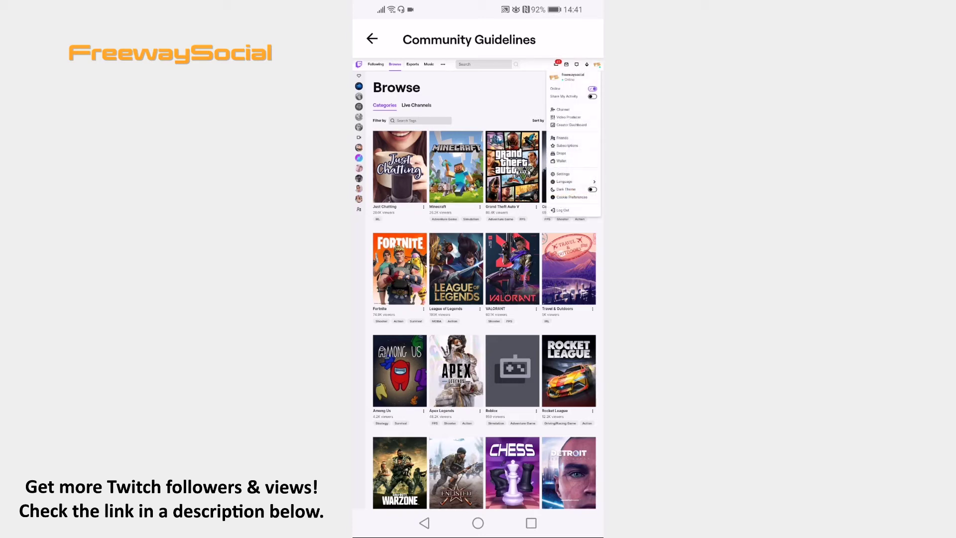
# - Open the website's Settings to the channel page showing freewaysocial's About bio and profile settings
pyautogui.click(564, 173)
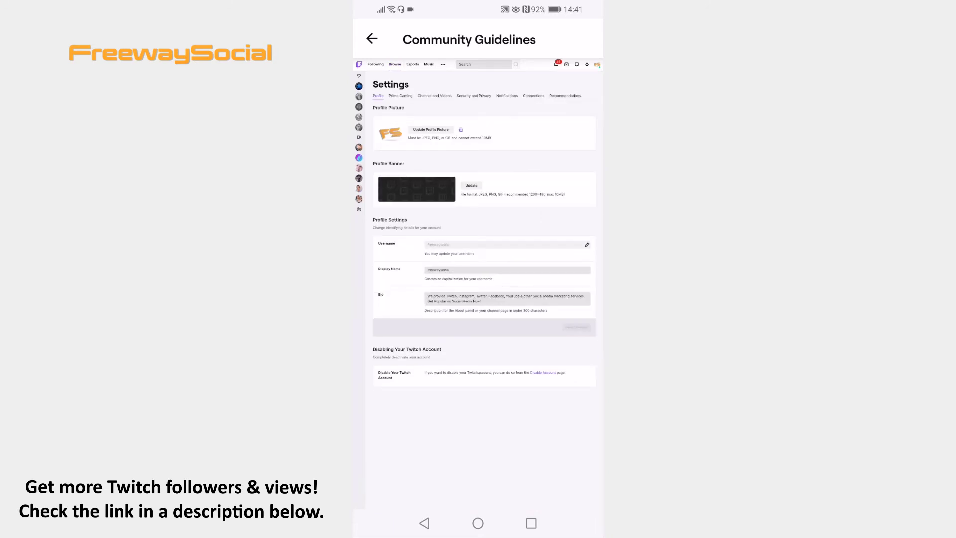
pyautogui.click(435, 95)
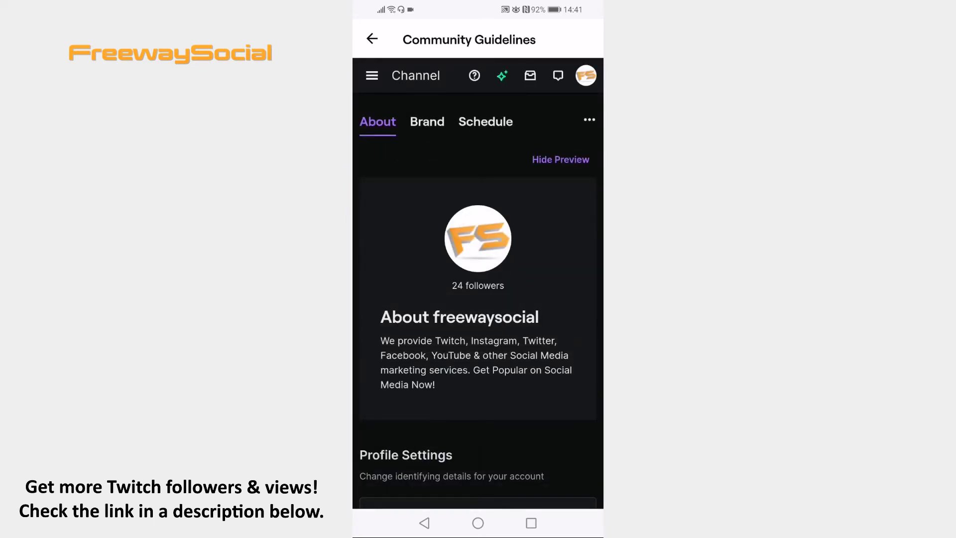
# - Go to Settings > Stream in the creator dashboard menu, then close the menu
pyautogui.click(371, 76)
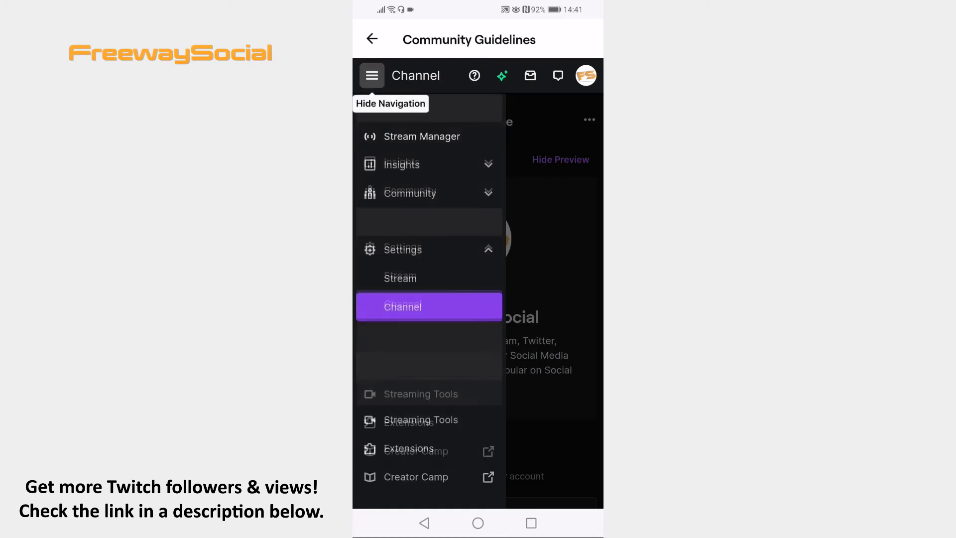
pyautogui.click(400, 279)
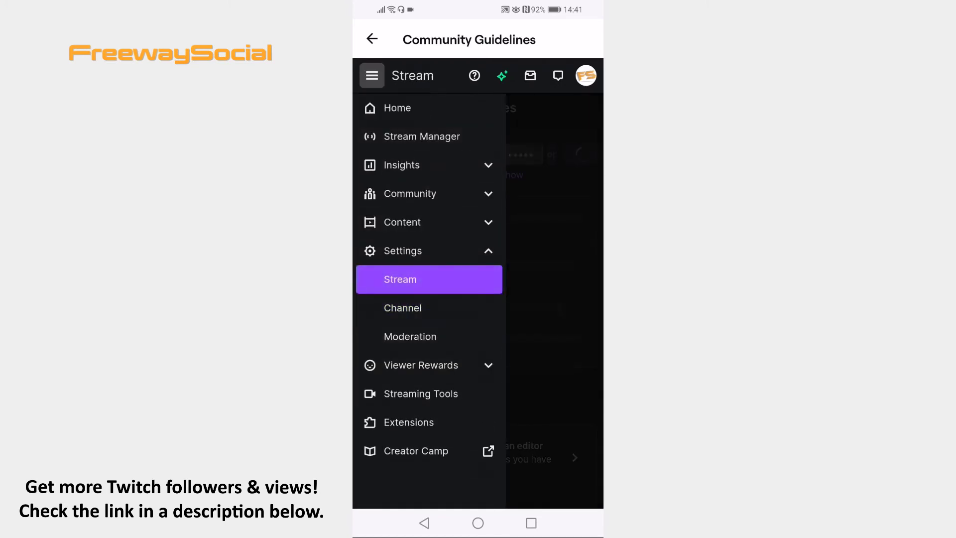
pyautogui.click(372, 76)
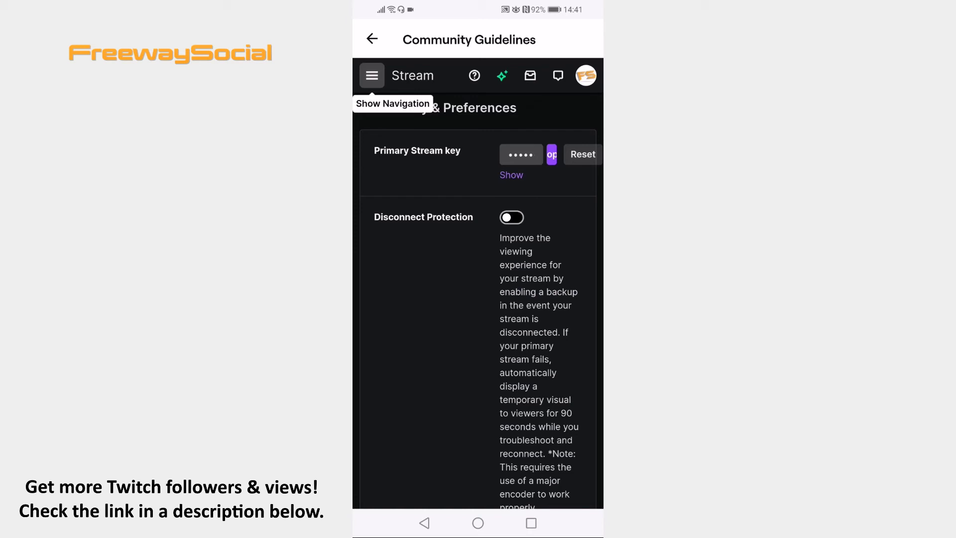
# - Reveal the primary stream key past the warning, then copy and select its value
pyautogui.click(511, 175)
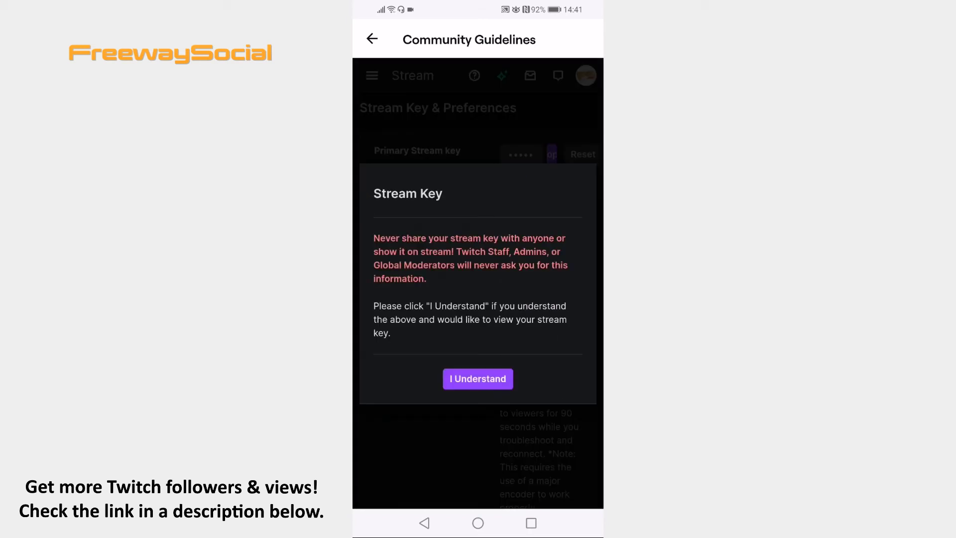
pyautogui.click(478, 378)
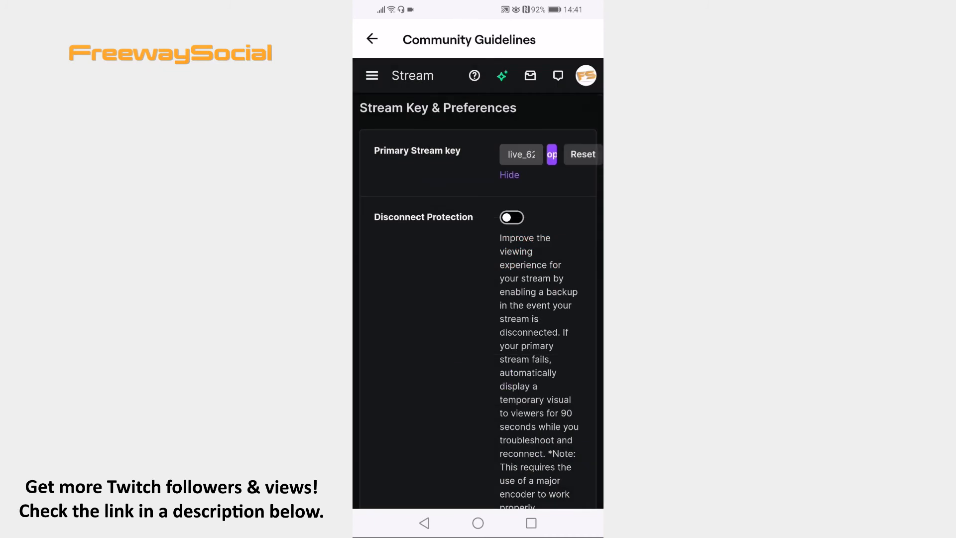
pyautogui.click(551, 154)
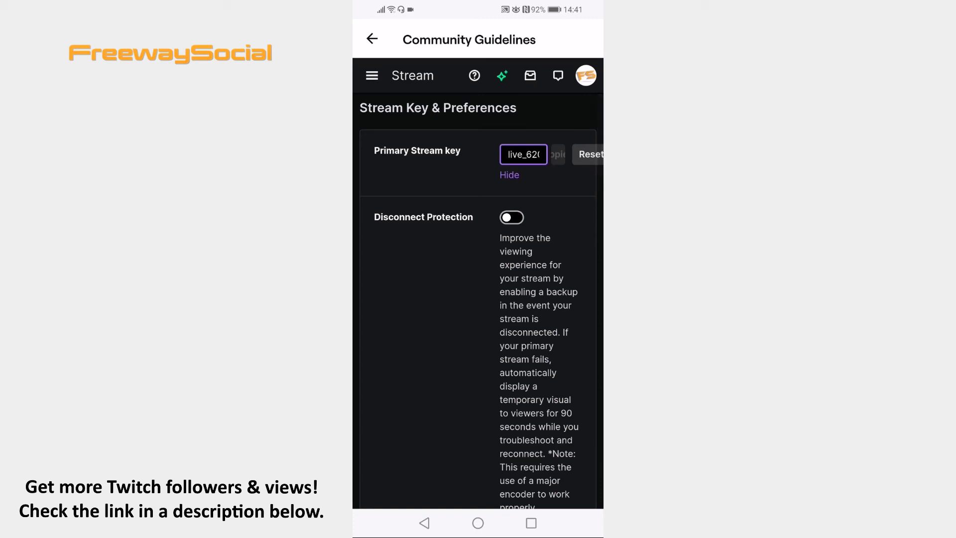
pyautogui.doubleClick(523, 154)
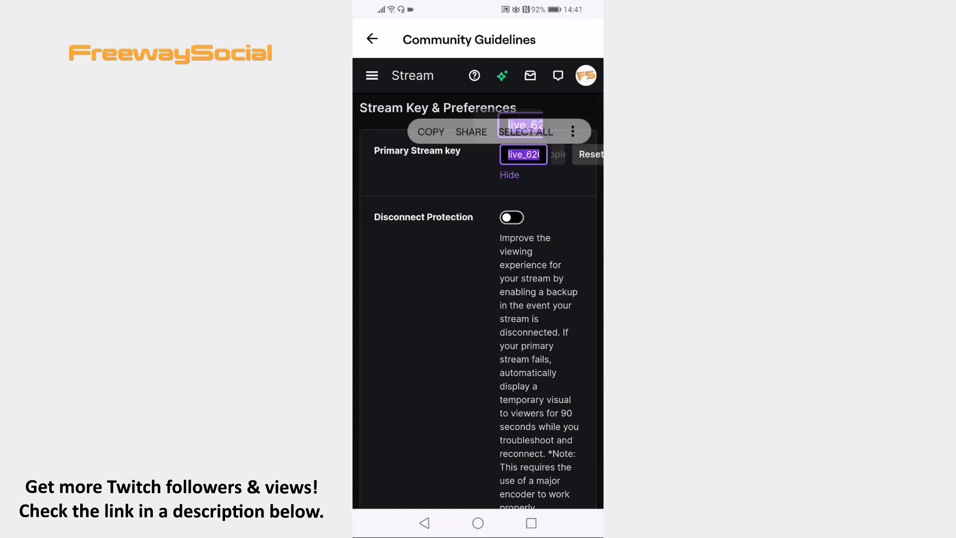
pyautogui.doubleClick(510, 174)
pyautogui.click(448, 300)
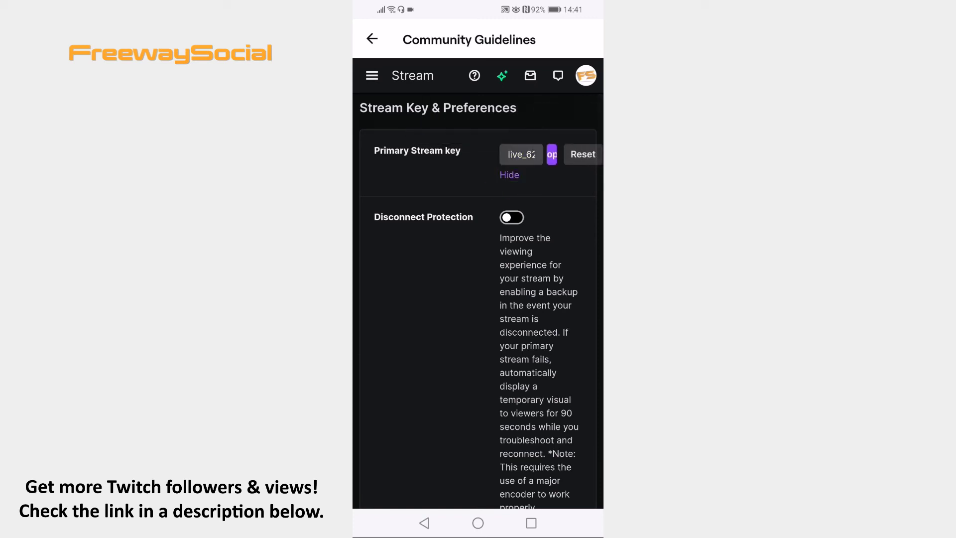